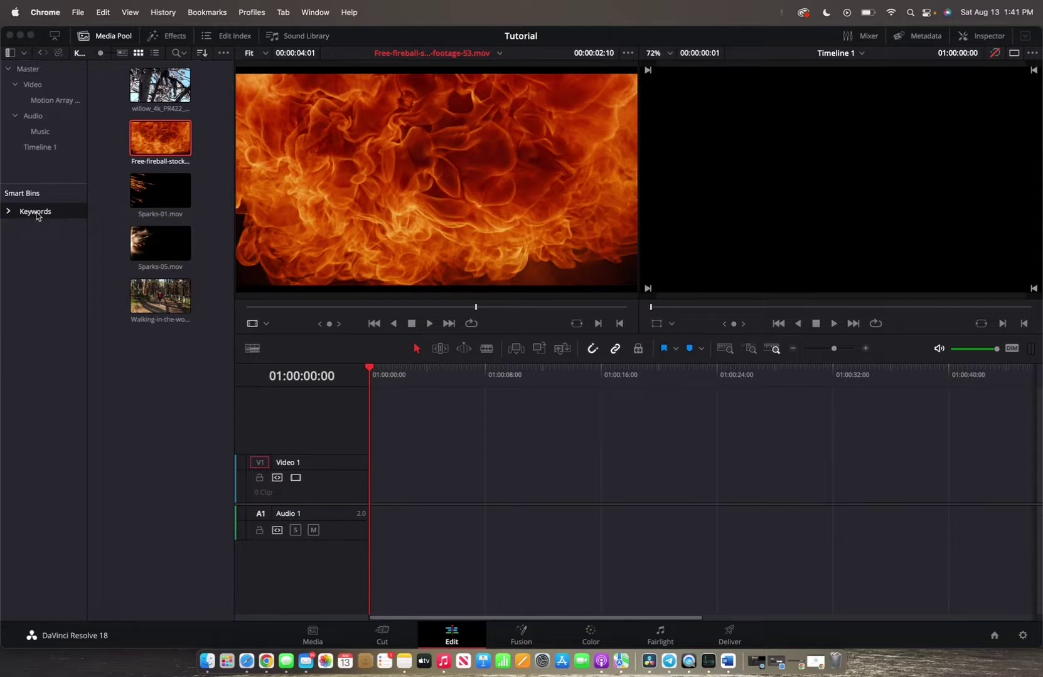
Load Sparks-01.mov into the source viewer, scrub it, and play it to 00:00:10:21
{"action": "left_click", "coordinate": [36, 215]}
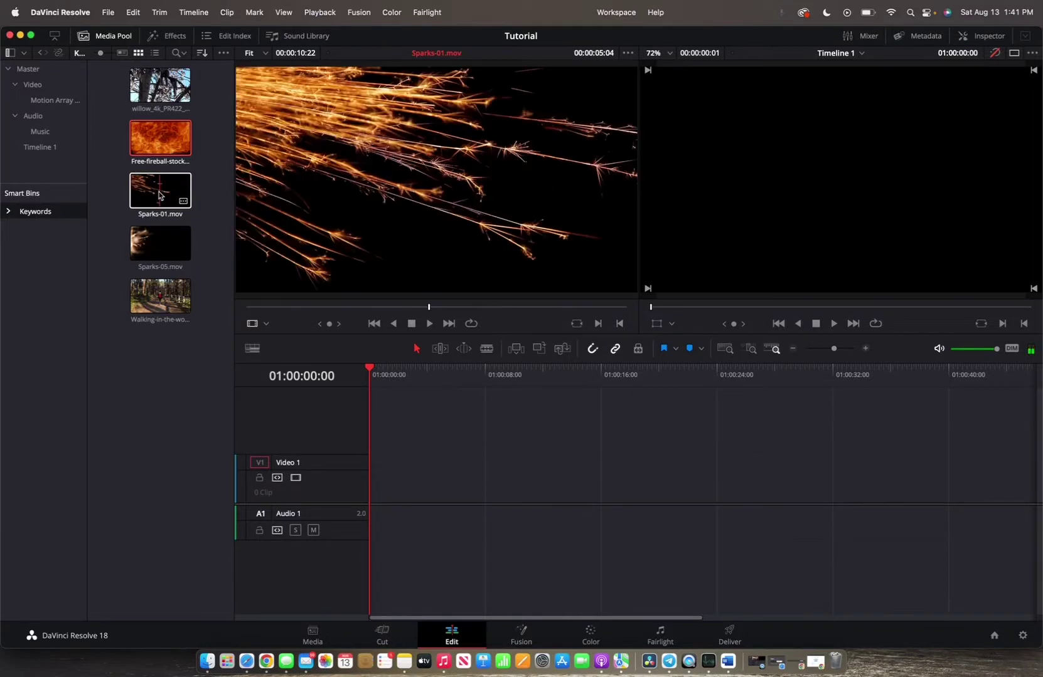
{"action": "left_click", "coordinate": [161, 195]}
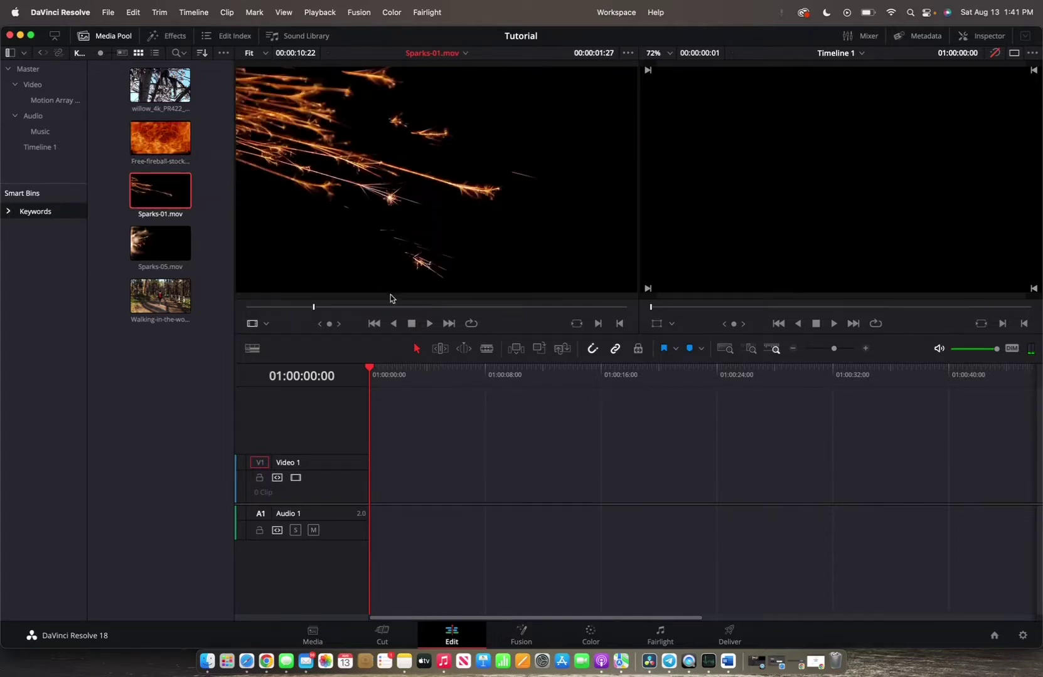
{"action": "left_click_drag", "start_coordinate": [314, 307], "coordinate": [217, 324]}
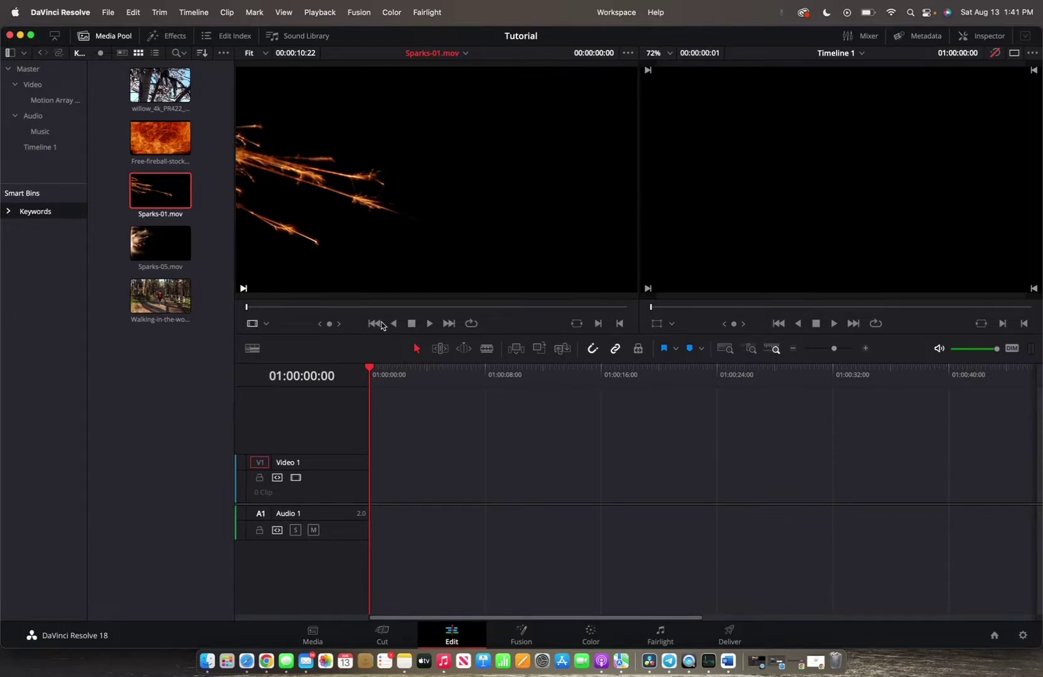
{"action": "key", "text": "space"}
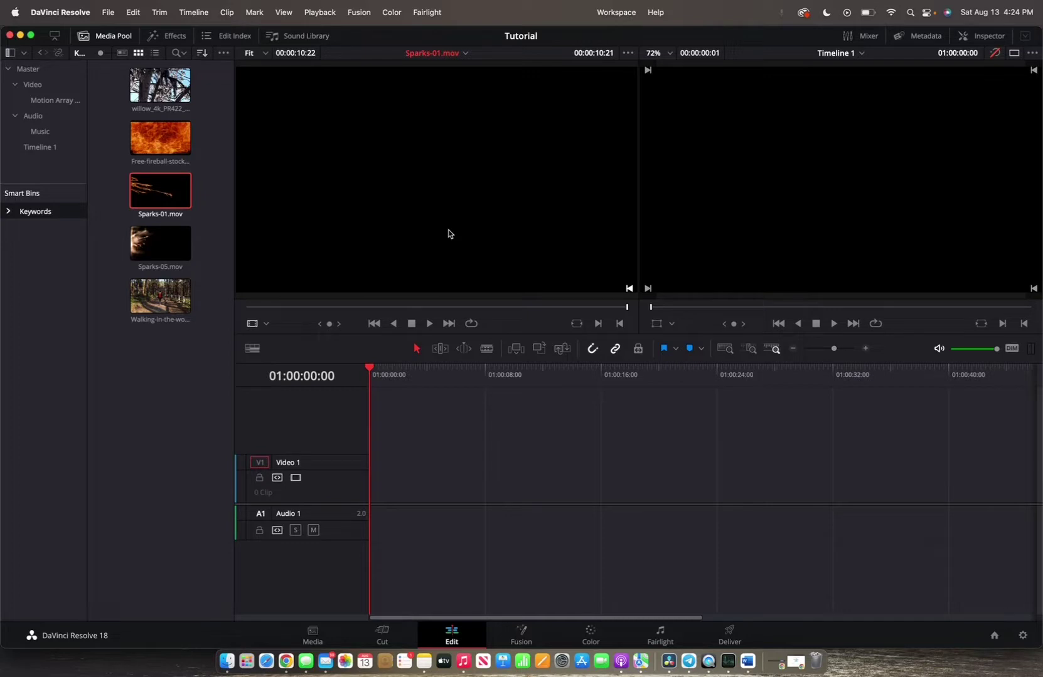
Remove the misplaced Sparks-01 copy and overwrite Sparks-01.mov onto Video 1 at 01:00:00:00
{"action": "left_click_drag", "start_coordinate": [448, 234], "coordinate": [416, 482]}
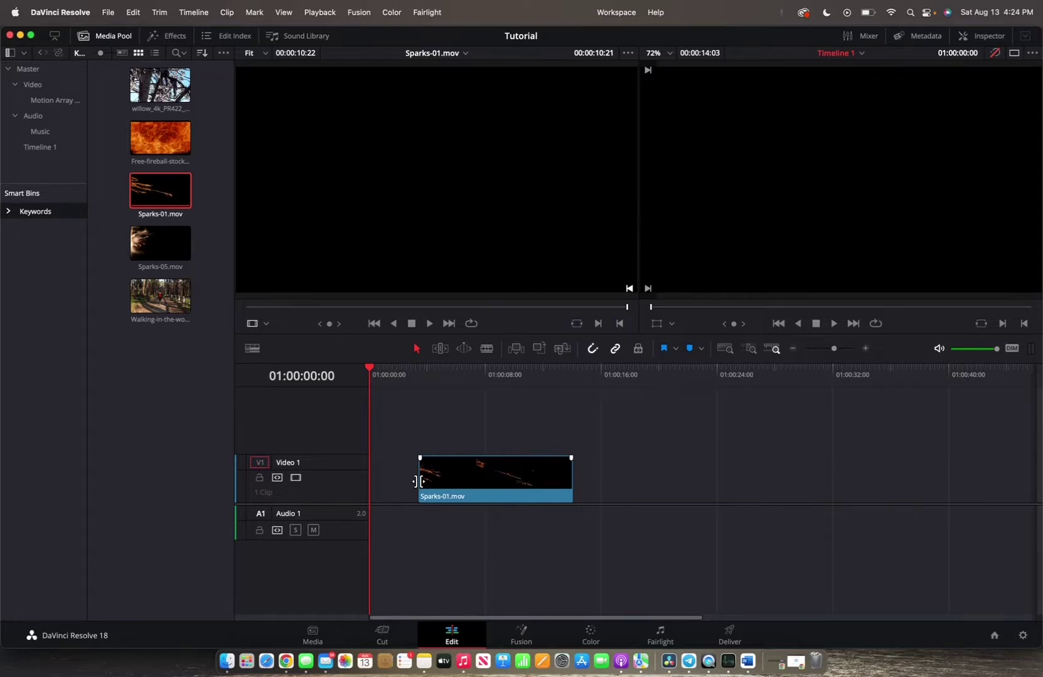
{"action": "left_click_drag", "start_coordinate": [416, 482], "coordinate": [421, 477]}
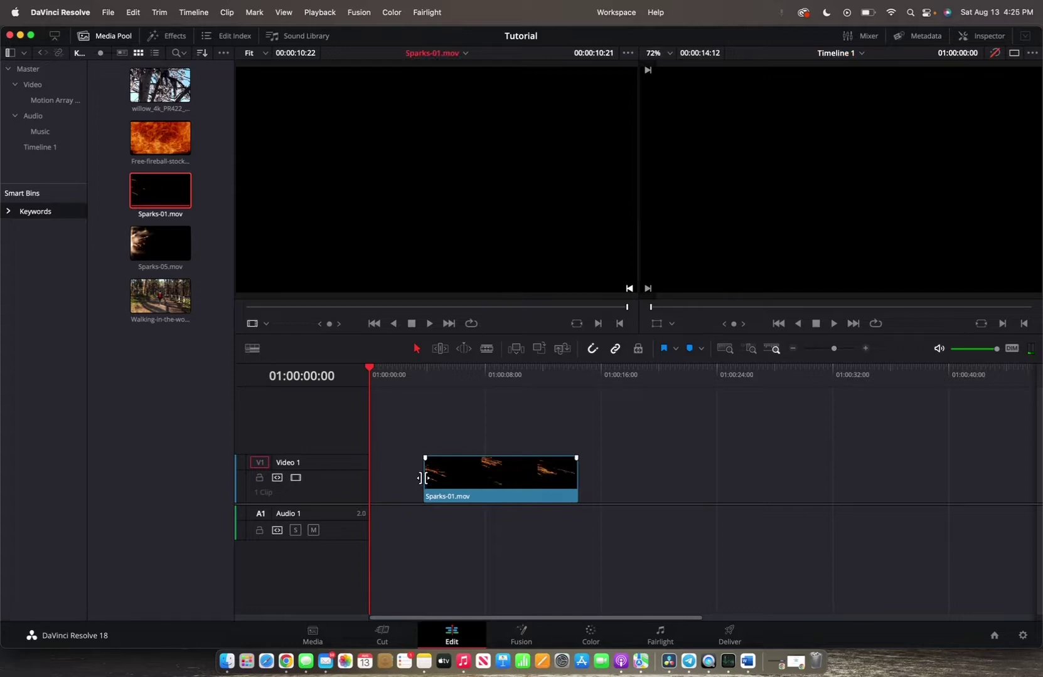
{"action": "key", "text": "Delete"}
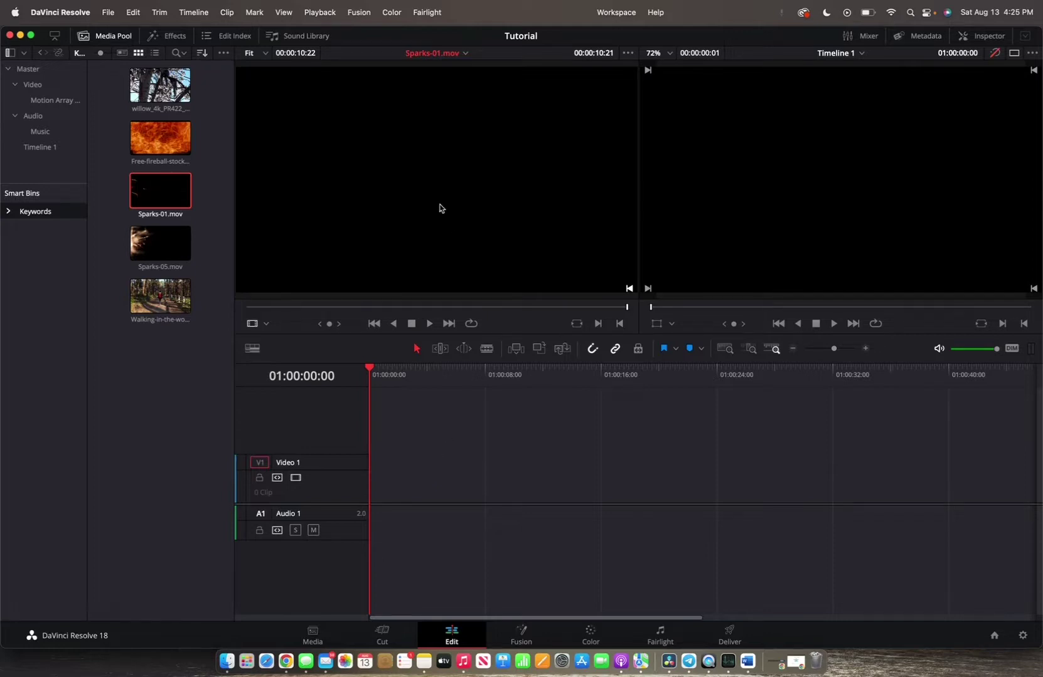
{"action": "left_click_drag", "start_coordinate": [439, 208], "coordinate": [803, 181]}
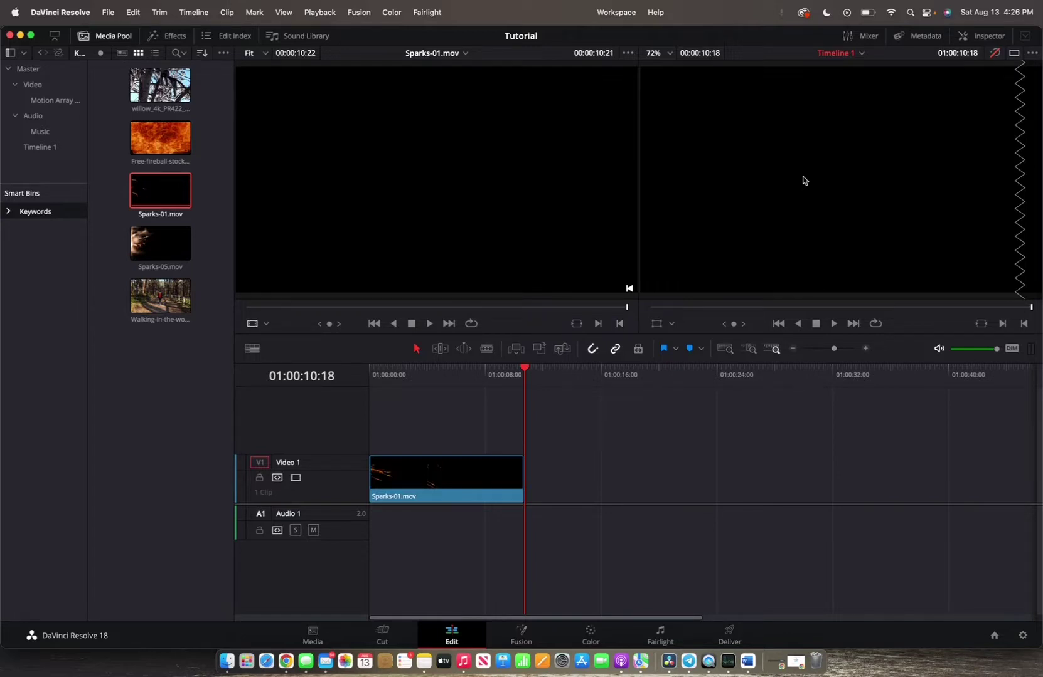
Play Timeline 1 from its start and zoom the timeline to detail around the playhead
{"action": "key", "text": "Home"}
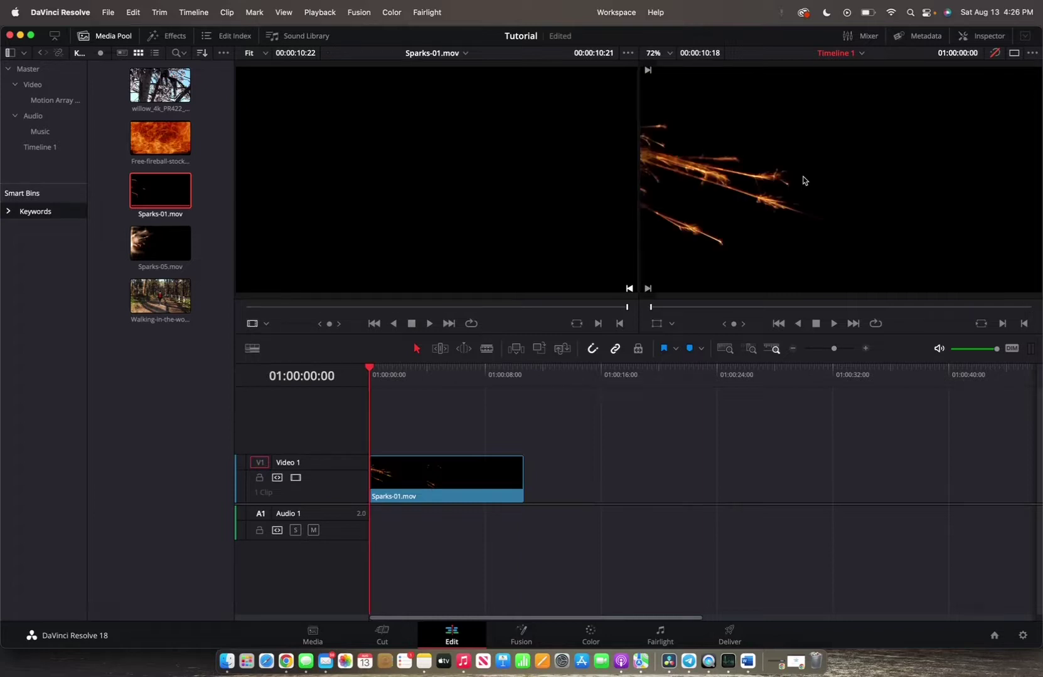
{"action": "key", "text": "space"}
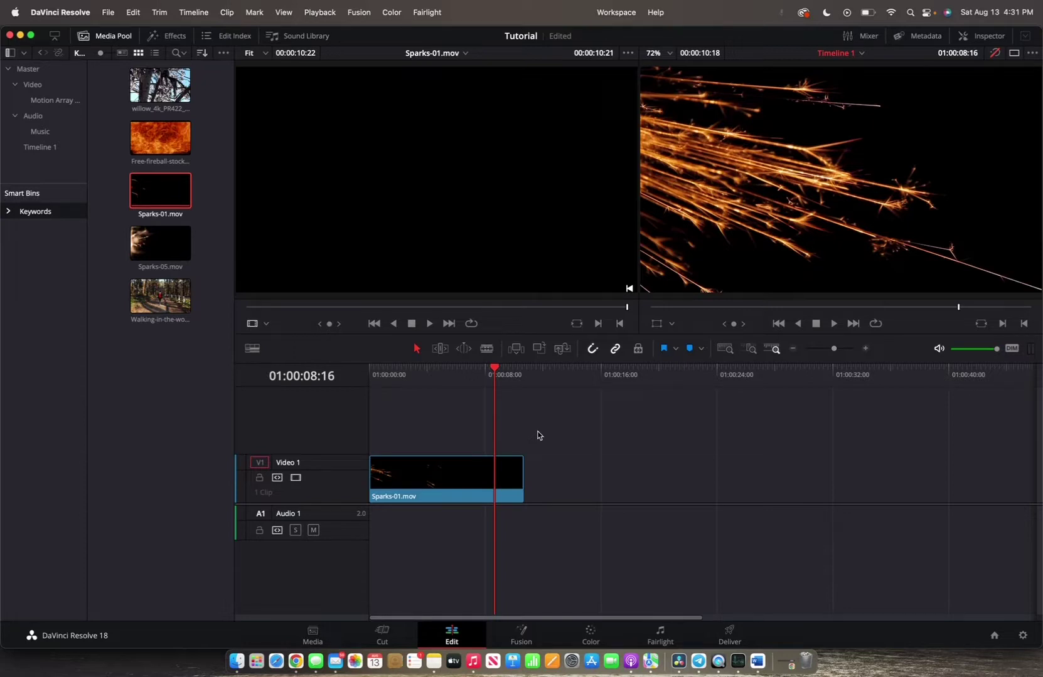
{"action": "left_click", "coordinate": [750, 350]}
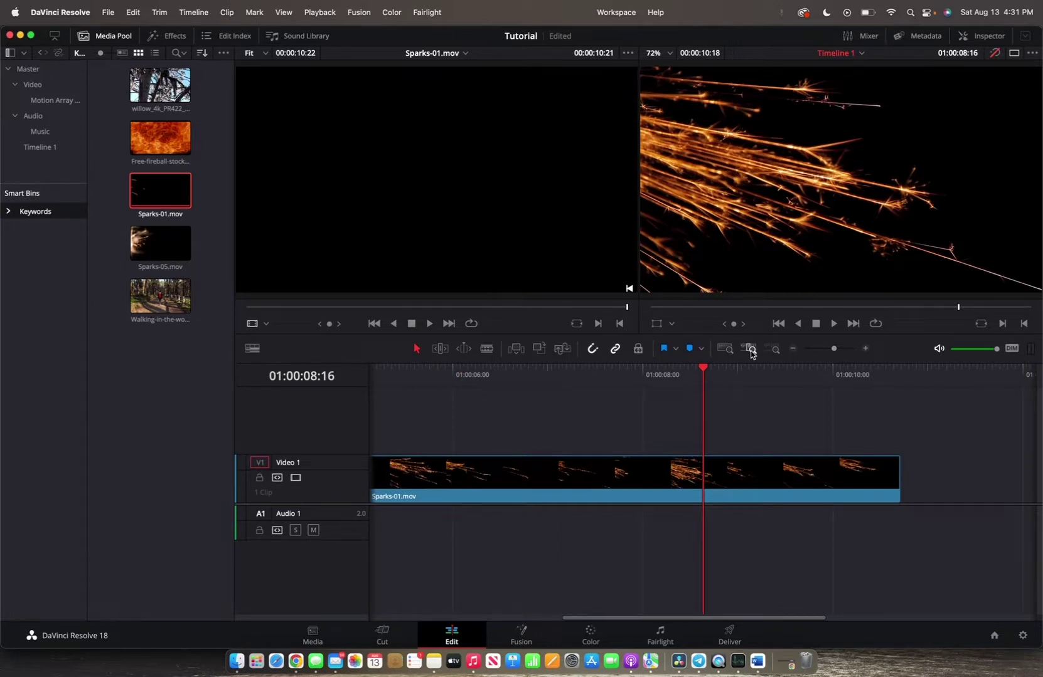
Review Sparks-01 with J/K/L, zoom back to full extent, and load Clip 1.mp4
{"action": "key", "text": "j"}
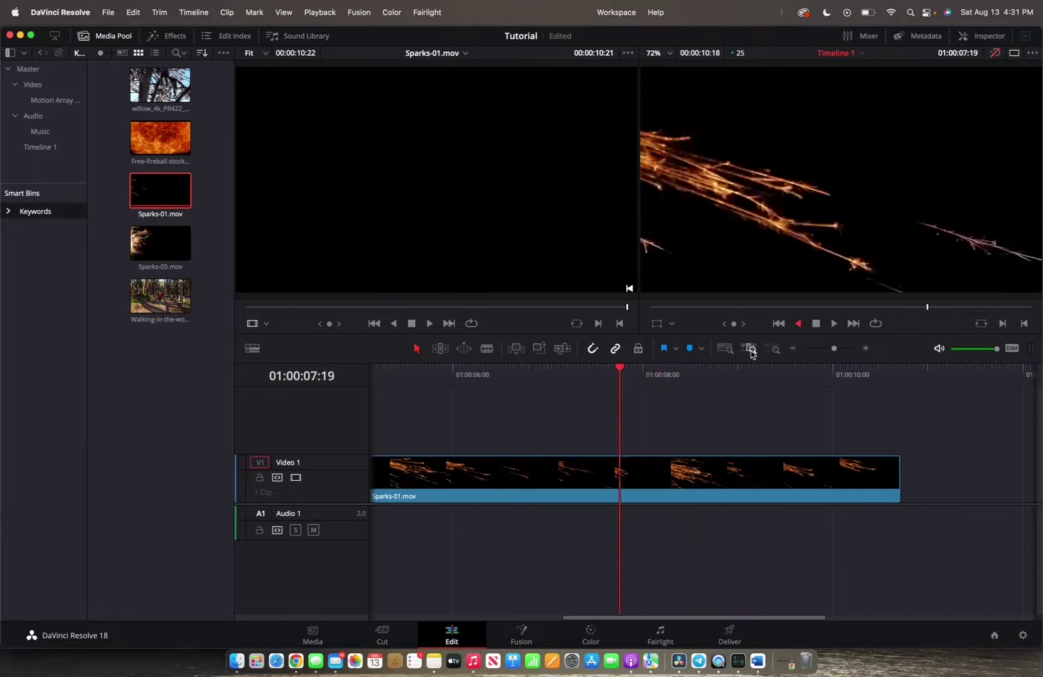
{"action": "key", "text": "l"}
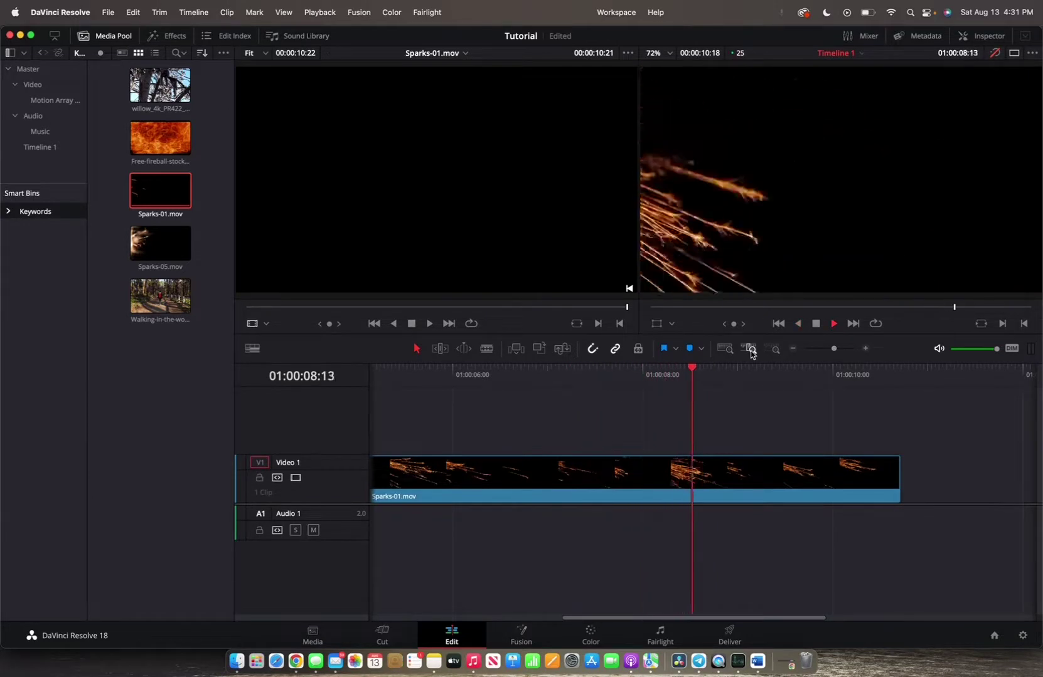
{"action": "key", "text": "j"}
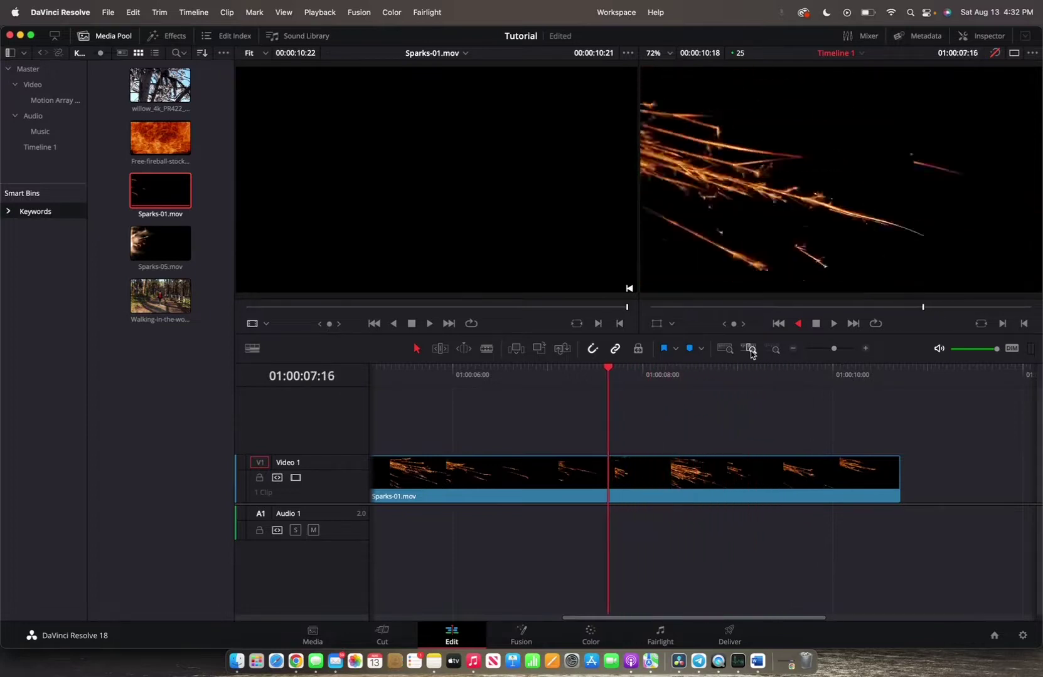
{"action": "key", "text": "l"}
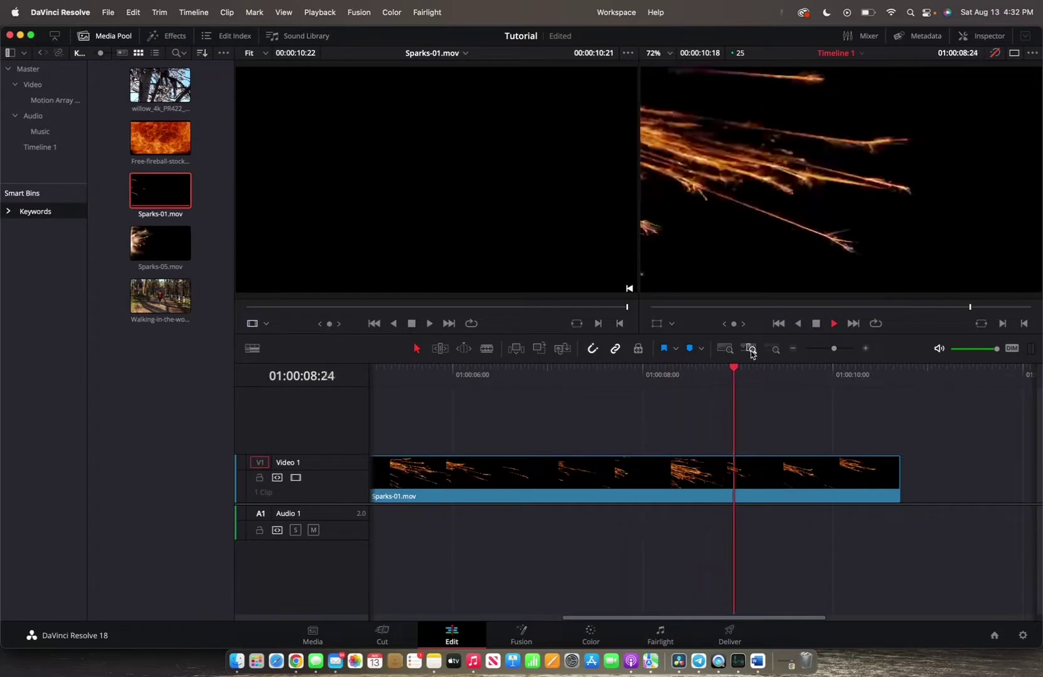
{"action": "key", "text": "k"}
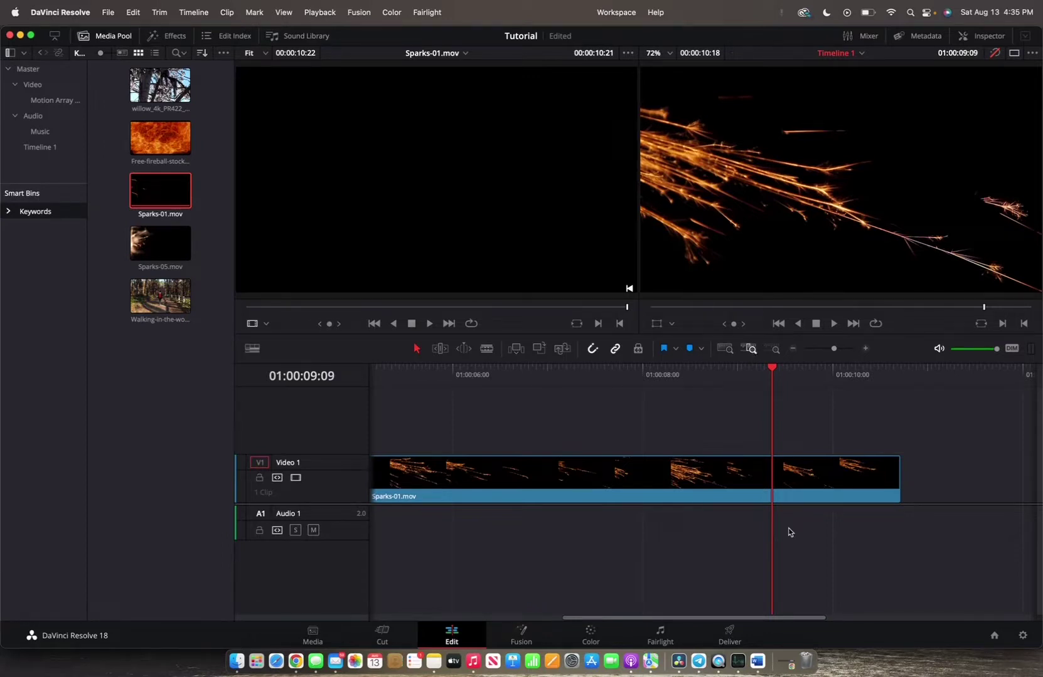
{"action": "left_click", "coordinate": [724, 350]}
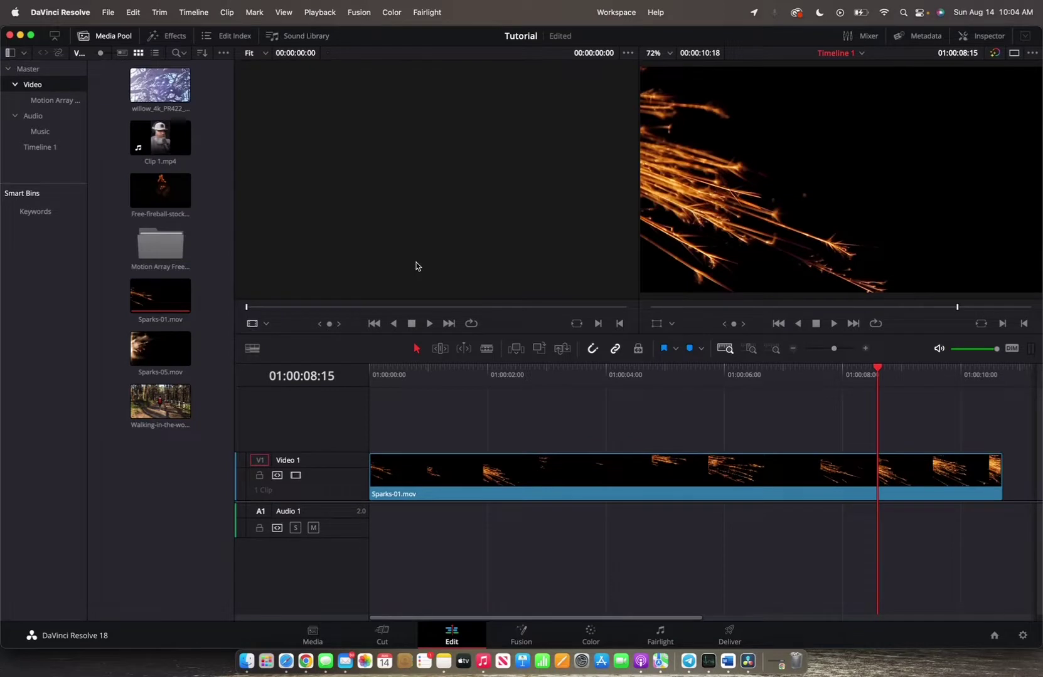
{"action": "left_click", "coordinate": [160, 143]}
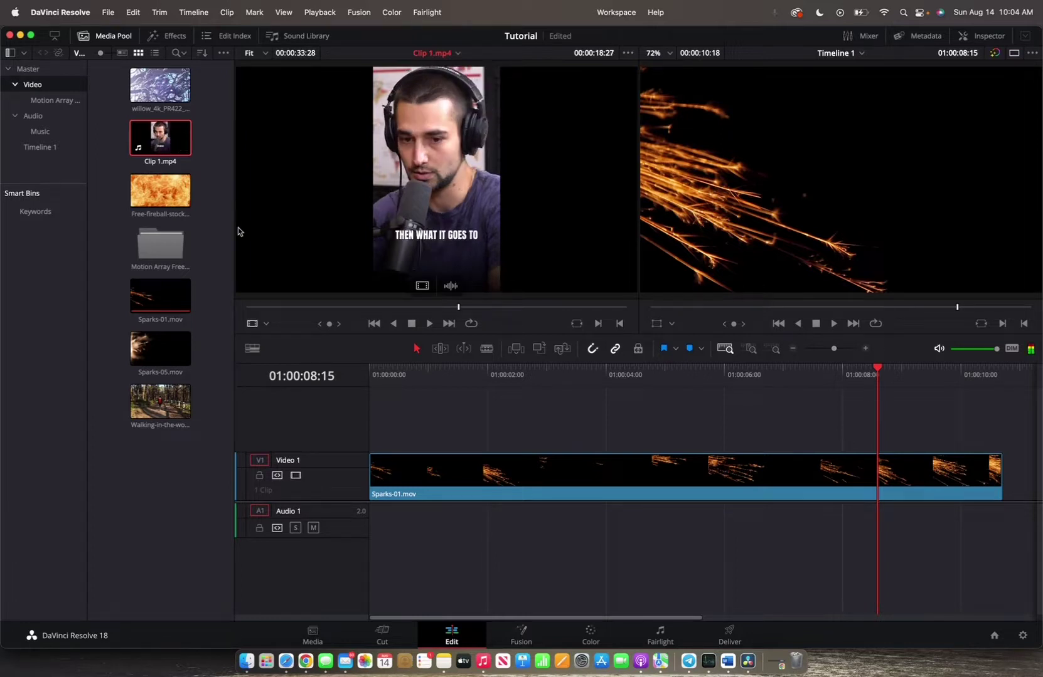
Rewind Clip 1.mp4 to its first frame and play it through to 00:00:15:25
{"action": "key", "text": "Home"}
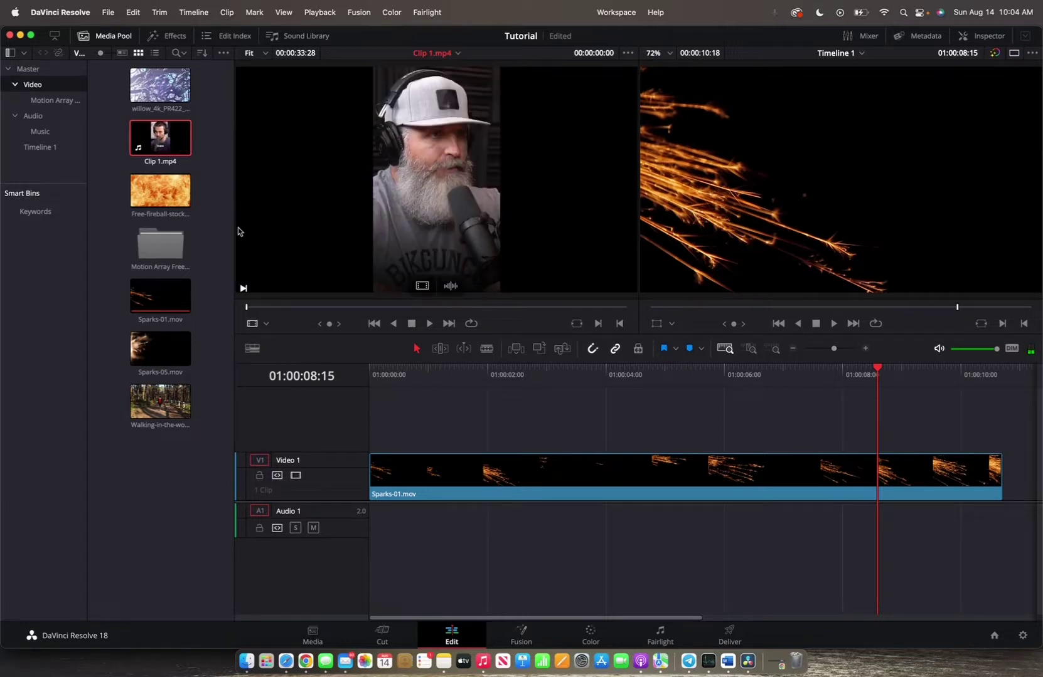
{"action": "left_click", "coordinate": [429, 323]}
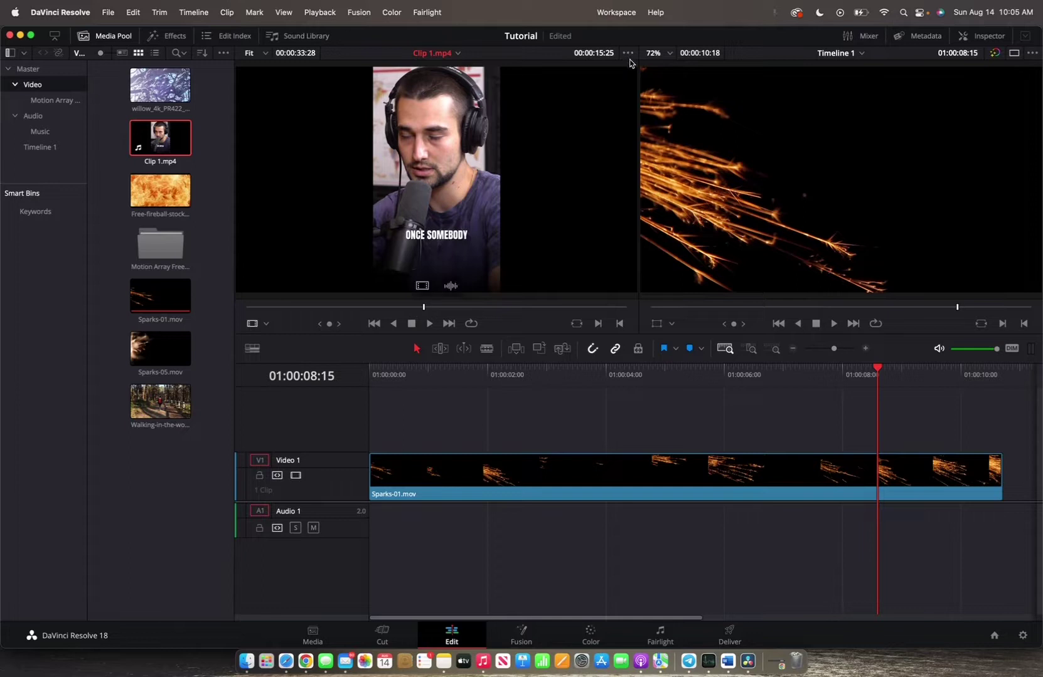
Turn on Show Zoomed Audio Waveform for Clip 1.mp4 and scrub its playhead back
{"action": "left_click", "coordinate": [628, 55]}
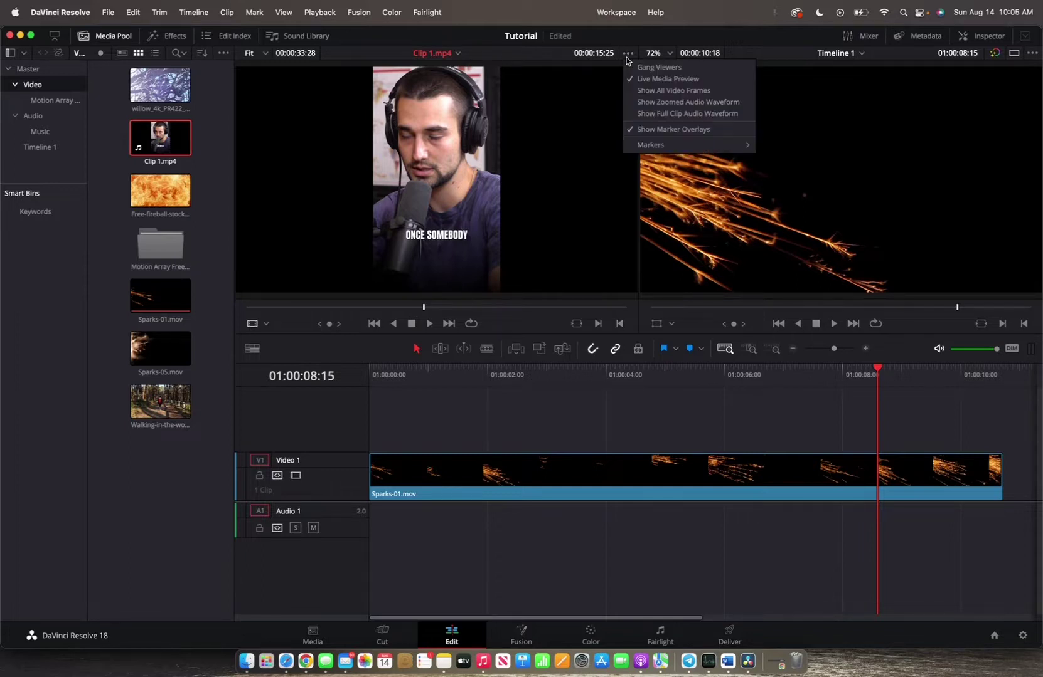
{"action": "left_click", "coordinate": [658, 104]}
{"action": "left_click_drag", "start_coordinate": [424, 307], "coordinate": [400, 302]}
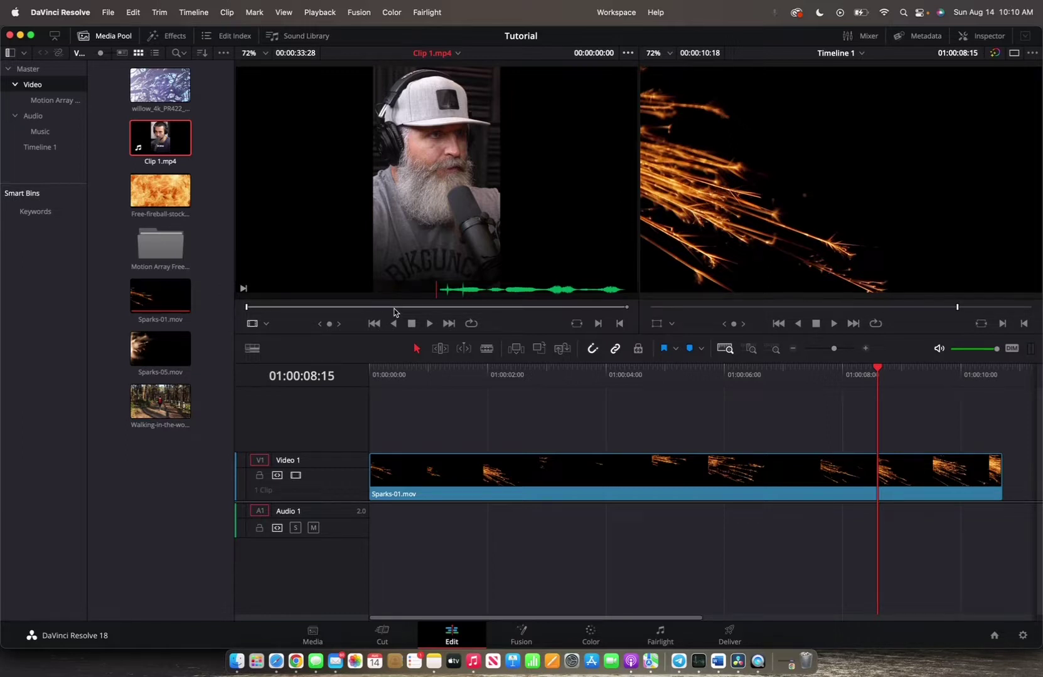
Play Clip 1.mp4 briefly, frame-step around the IF IT APPEARS caption, then return to its start
{"action": "key", "text": "space"}
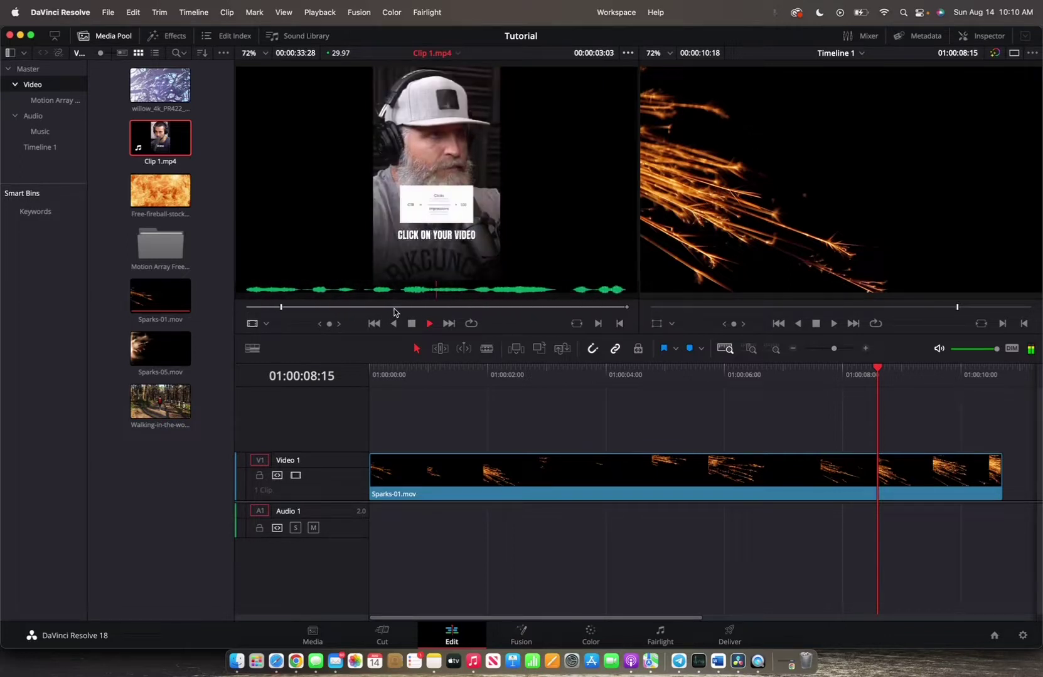
{"action": "key", "text": "space"}
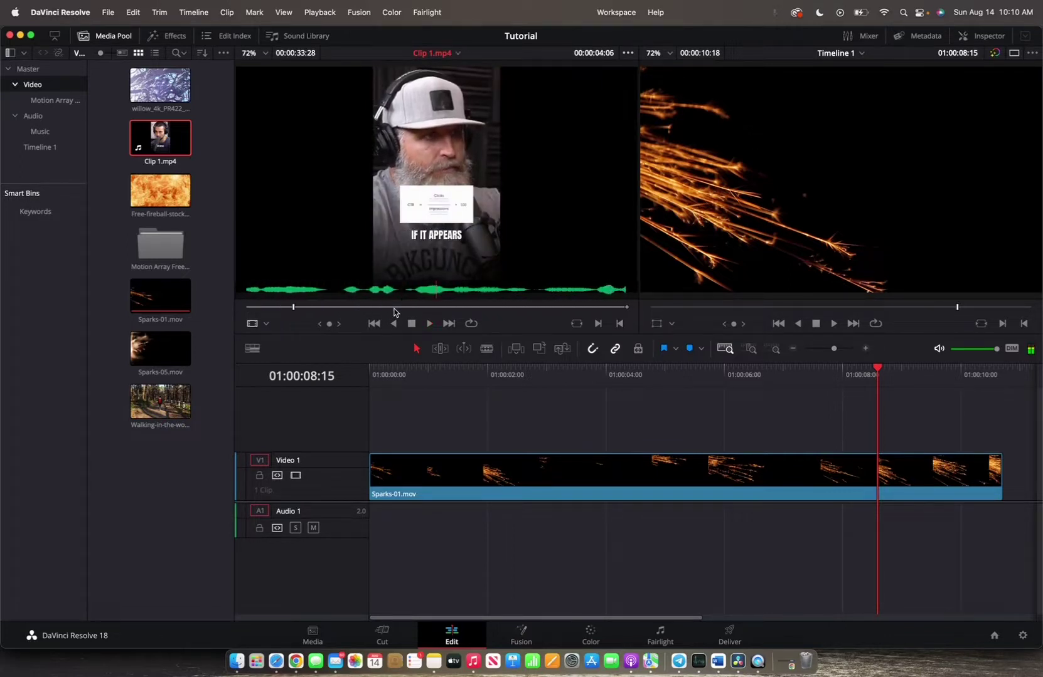
{"action": "key", "text": "Right"}
{"action": "key", "text": "Right"}
{"action": "key", "text": "Right"}
{"action": "key", "text": "Right"}
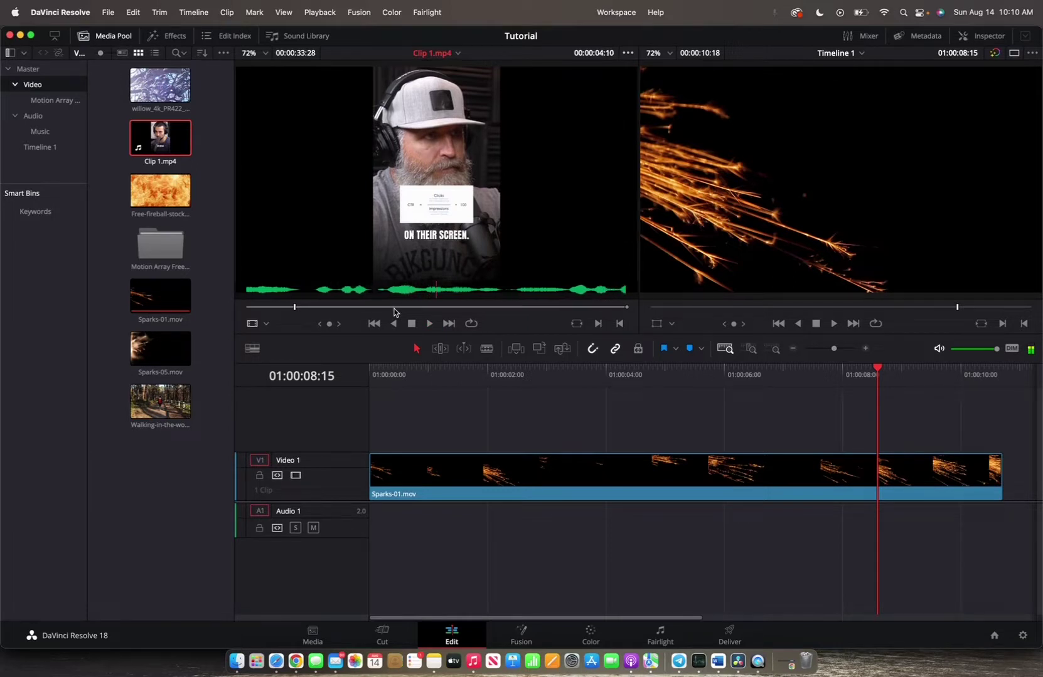
{"action": "key", "text": "Right"}
{"action": "key", "text": "Right"}
{"action": "key", "text": "Left"}
{"action": "key", "text": "Left"}
{"action": "key", "text": "Left"}
{"action": "key", "text": "Left"}
{"action": "key", "text": "Left"}
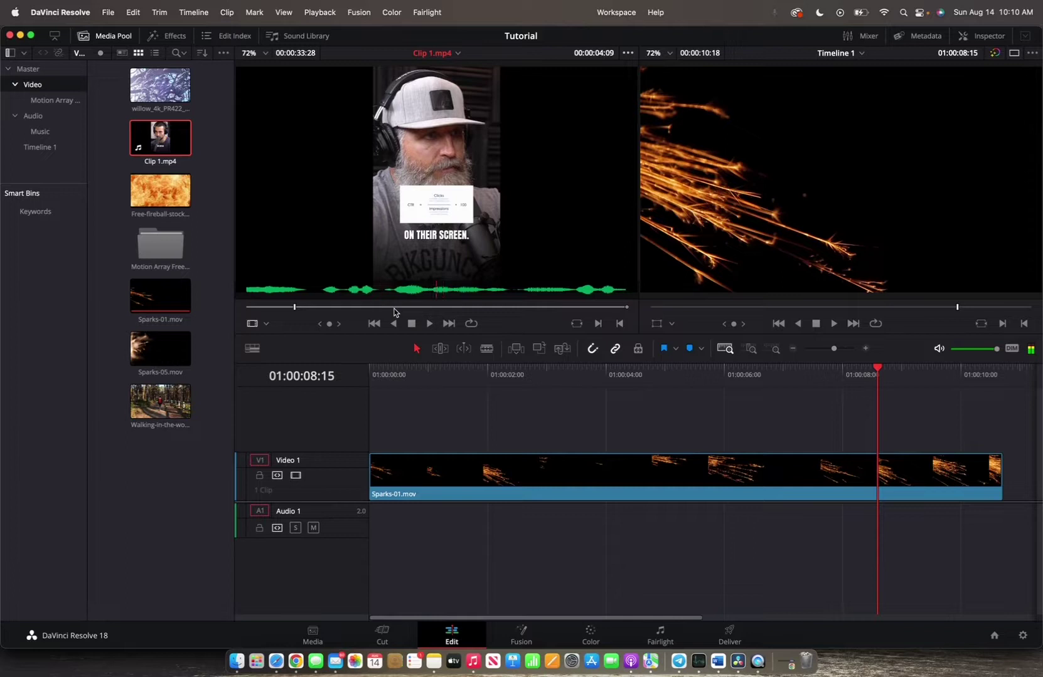
{"action": "key", "text": "Left"}
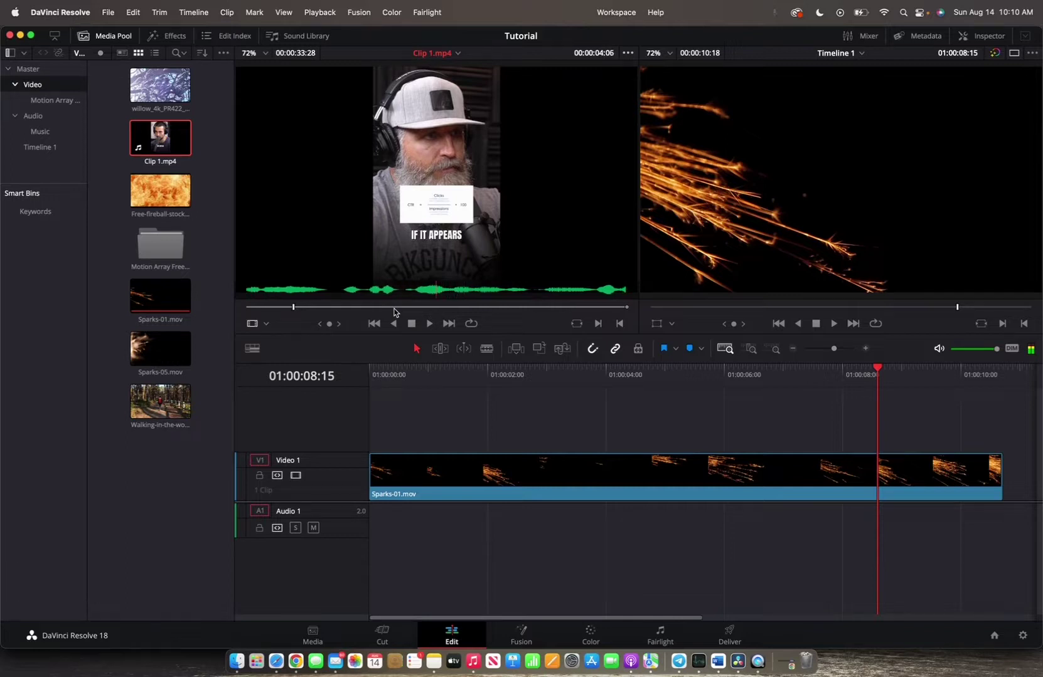
{"action": "key", "text": "Home"}
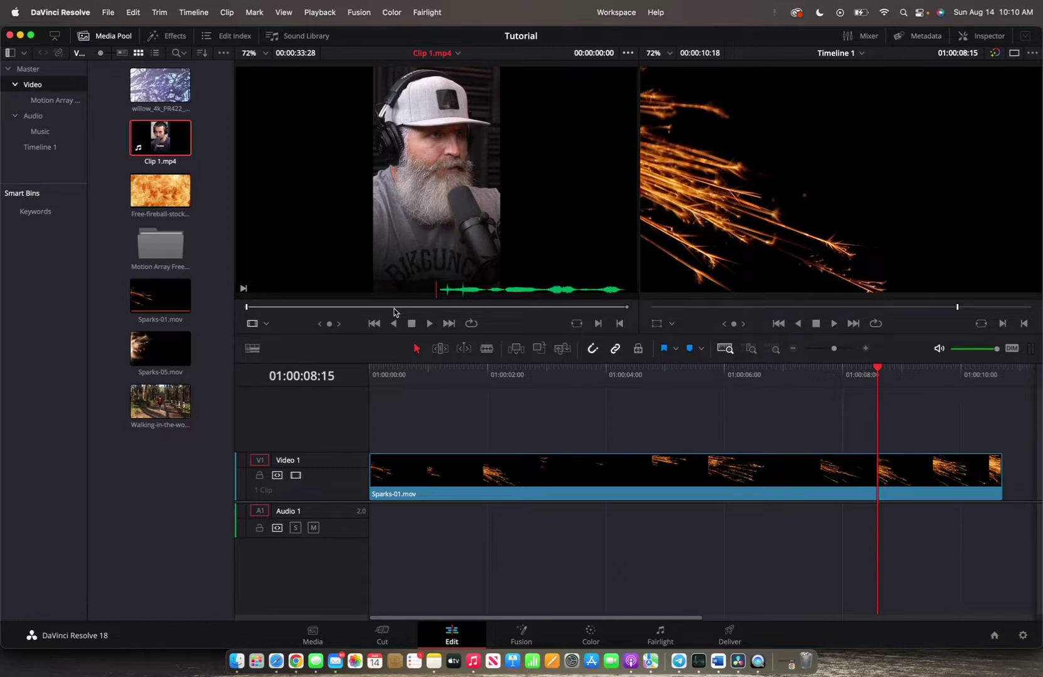
Play Clip 1.mp4 again and settle on 00:00:19:18 as the out point
{"action": "key", "text": "space"}
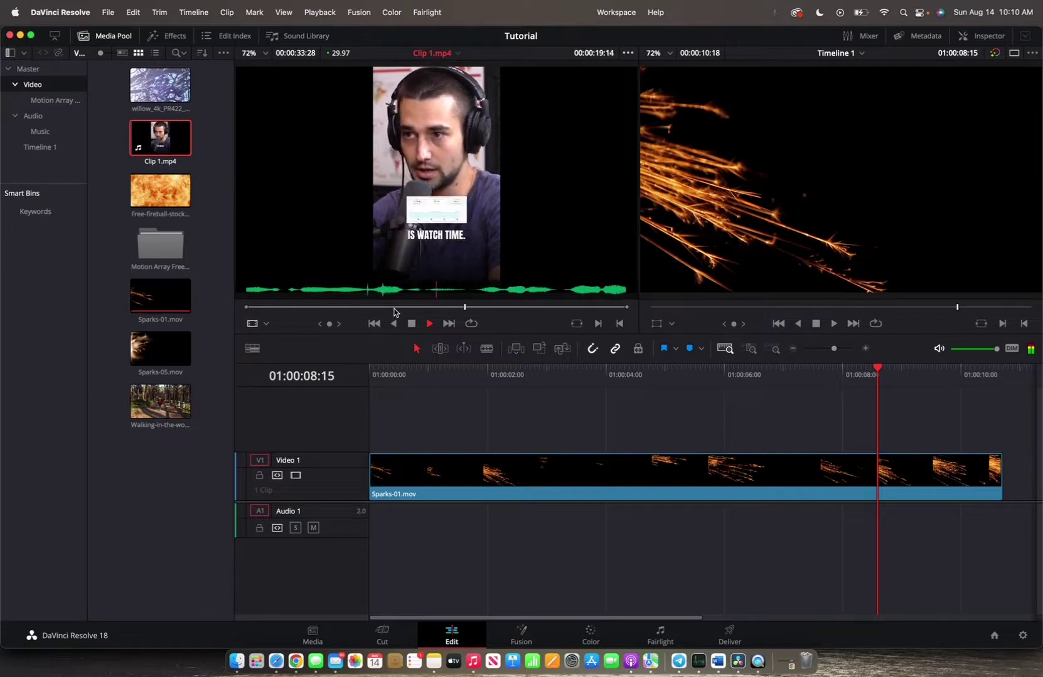
{"action": "key", "text": "space"}
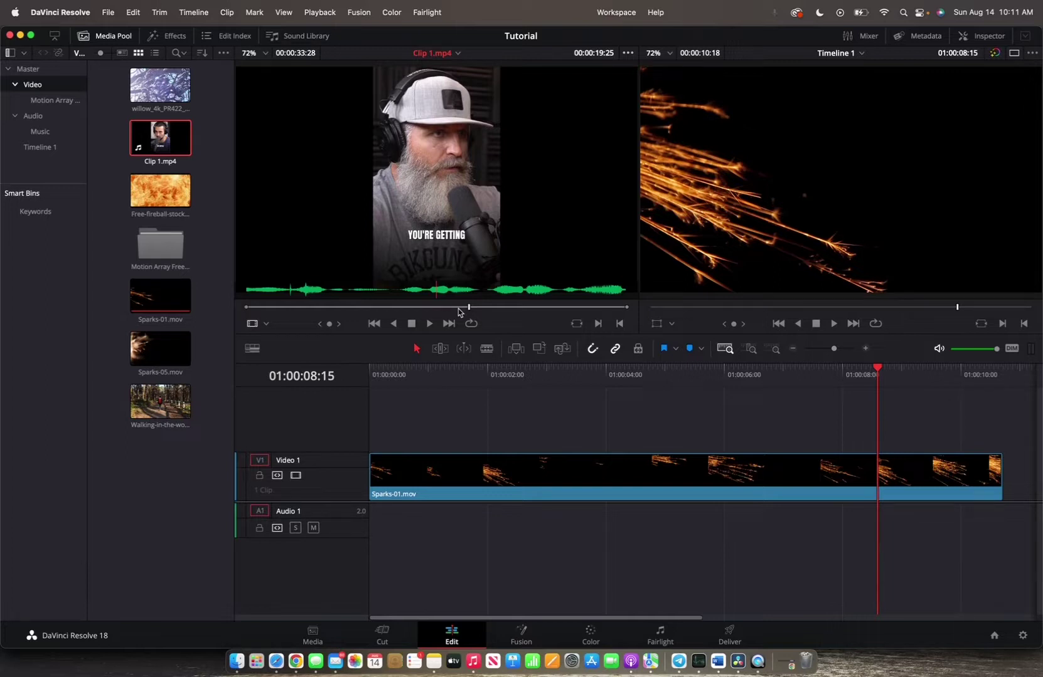
{"action": "key", "text": "Left"}
{"action": "key", "text": "Left"}
{"action": "key", "text": "Left"}
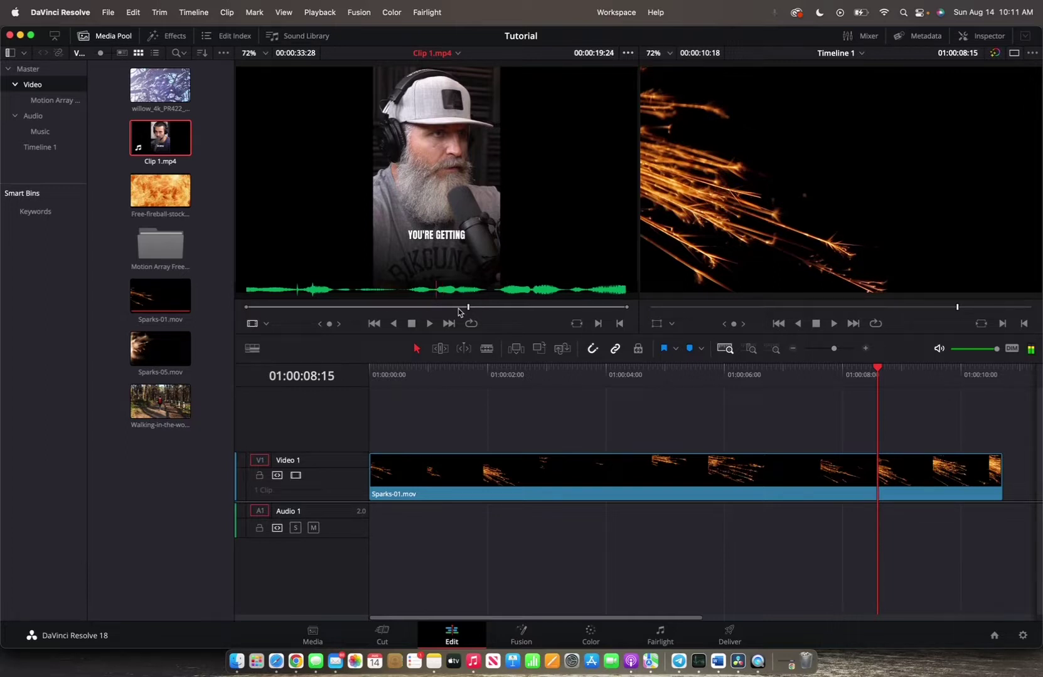
{"action": "key", "text": "Left"}
{"action": "key", "text": "Left"}
{"action": "key", "text": "Left"}
{"action": "key", "text": "Left"}
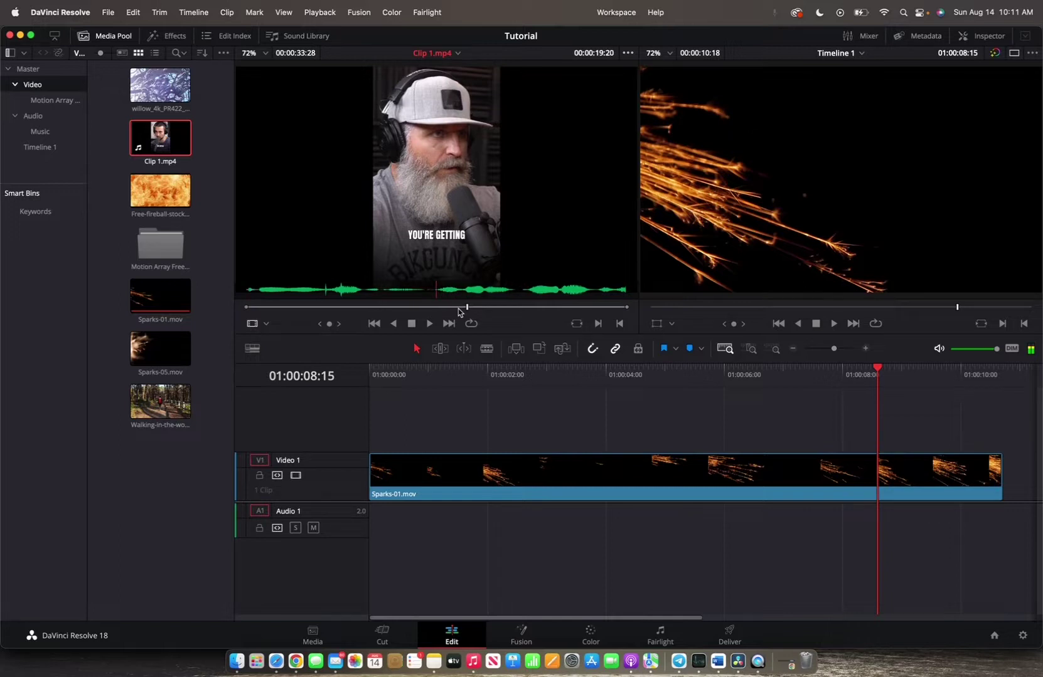
{"action": "mouse_move", "coordinate": [399, 298]}
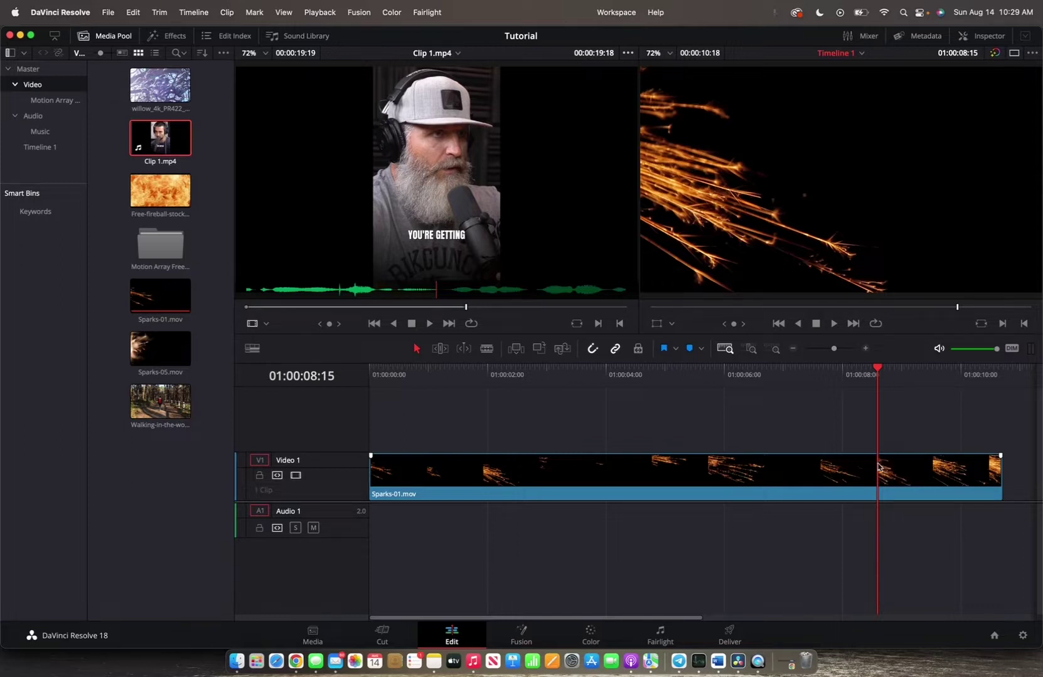
Overwrite Clip 1.mp4's marked range onto Timeline 1 at 01:00:08:15, after Sparks-01.mov
{"action": "mouse_move", "coordinate": [425, 180]}
{"action": "left_click_drag", "start_coordinate": [425, 180], "coordinate": [478, 196]}
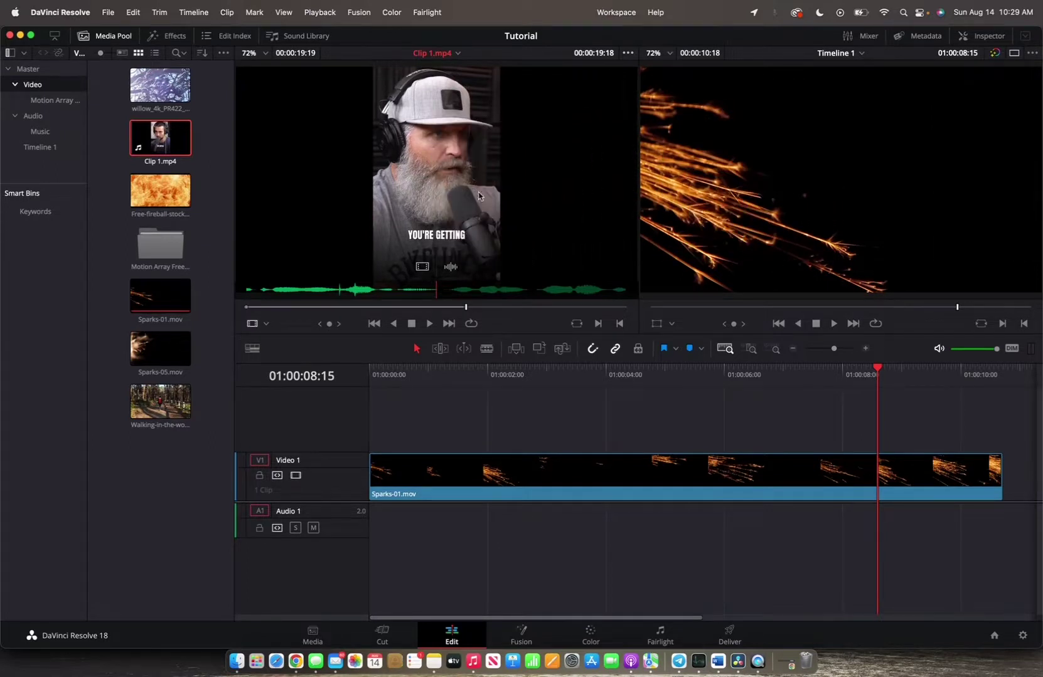
{"action": "left_click", "coordinate": [540, 350]}
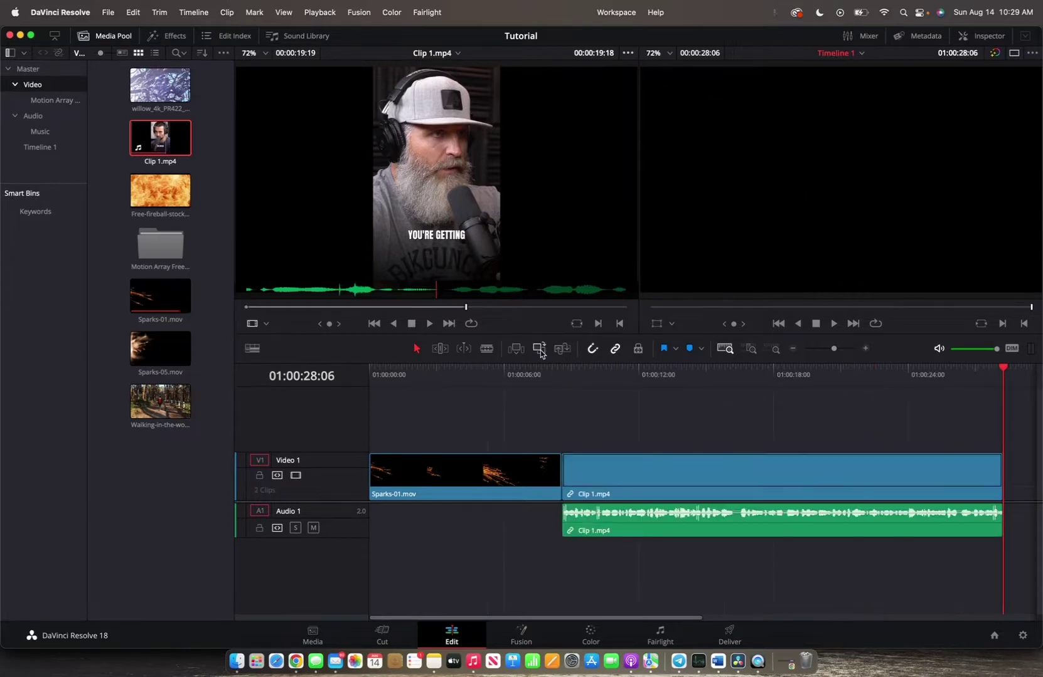